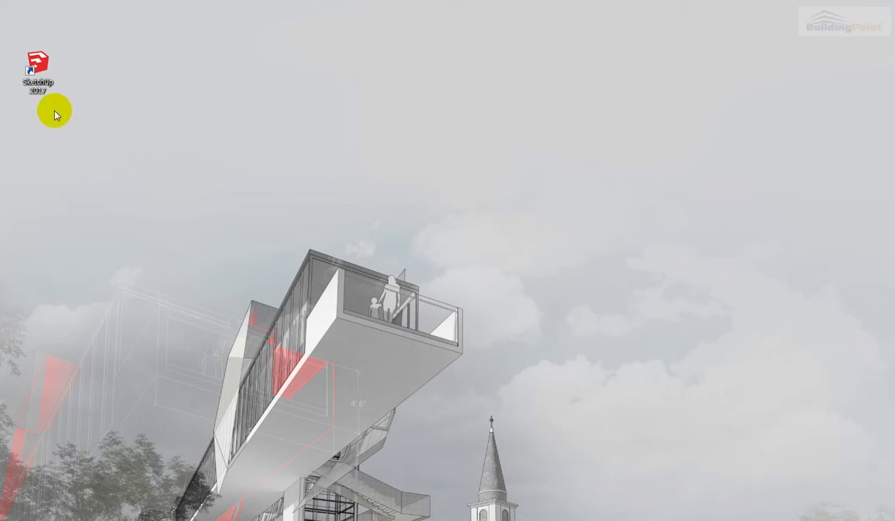
Step: Launch SketchUp 2017 and expand the Welcome window's License and Template sections to list starting templates
{"action": "left_click", "coordinate": [49, 75]}
{"action": "double_click", "coordinate": [48, 75]}
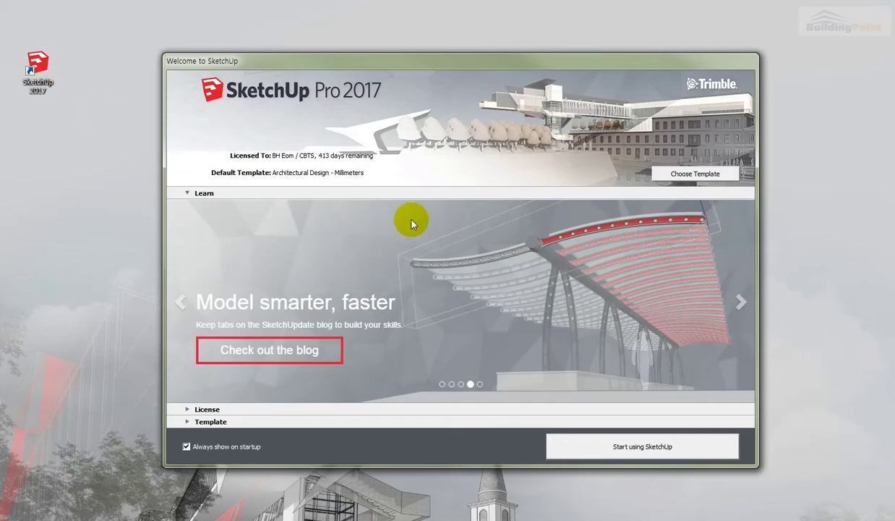
{"action": "left_click_drag", "start_coordinate": [426, 59], "coordinate": [422, 59]}
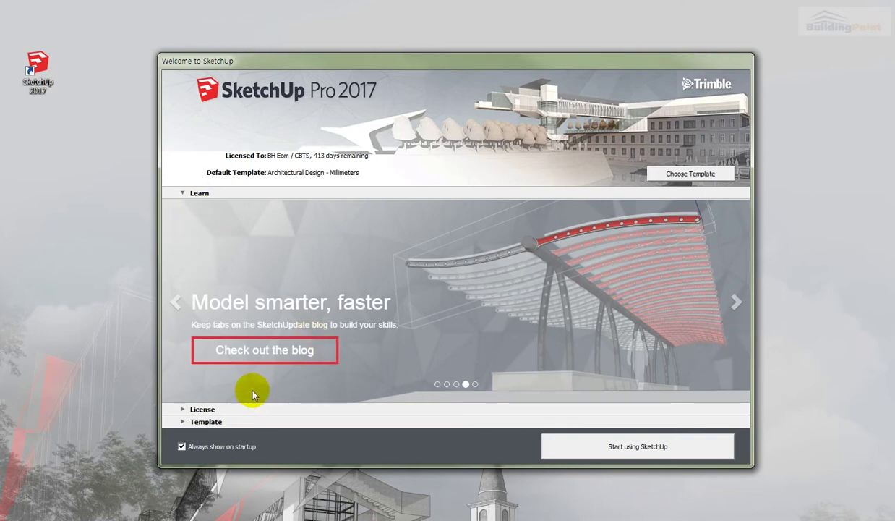
{"action": "left_click", "coordinate": [187, 410]}
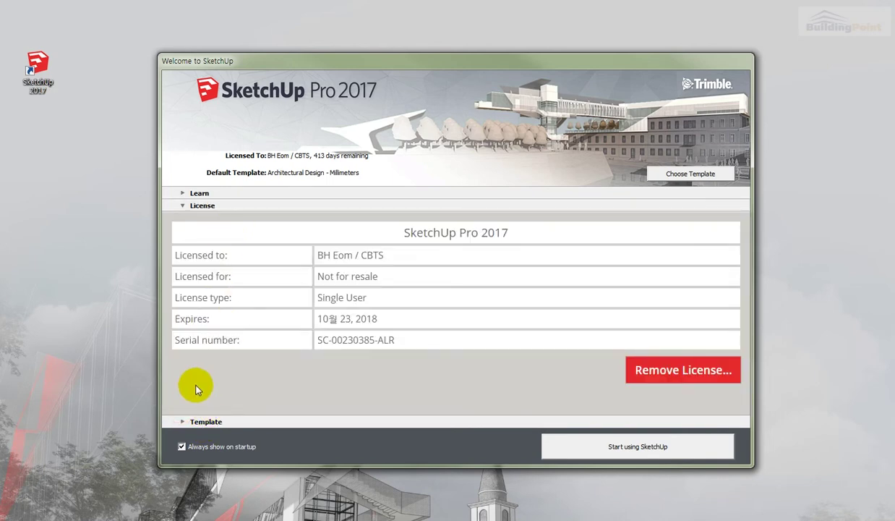
{"action": "left_click", "coordinate": [184, 423]}
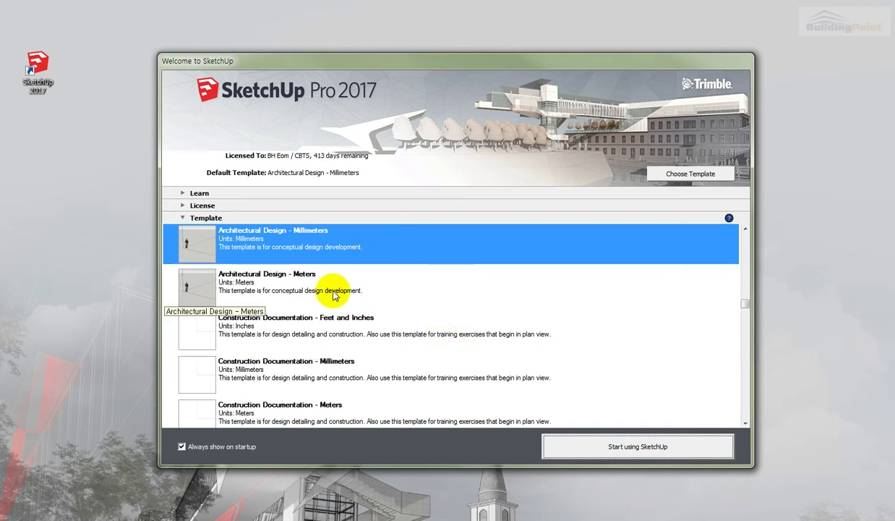
{"action": "mouse_move", "coordinate": [745, 308]}
{"action": "left_mouse_down"}
{"action": "mouse_move", "coordinate": [749, 272]}
{"action": "mouse_move", "coordinate": [747, 354]}
{"action": "left_mouse_up"}
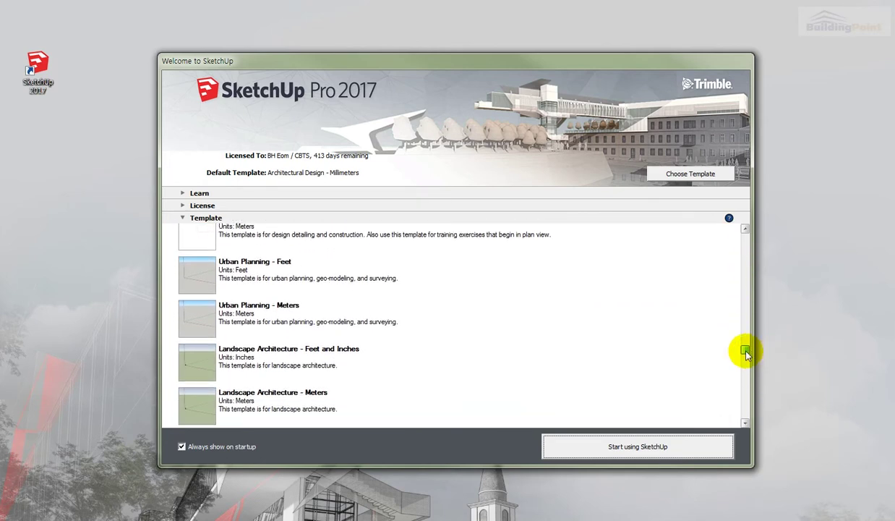
{"action": "left_click_drag", "start_coordinate": [745, 353], "coordinate": [746, 428]}
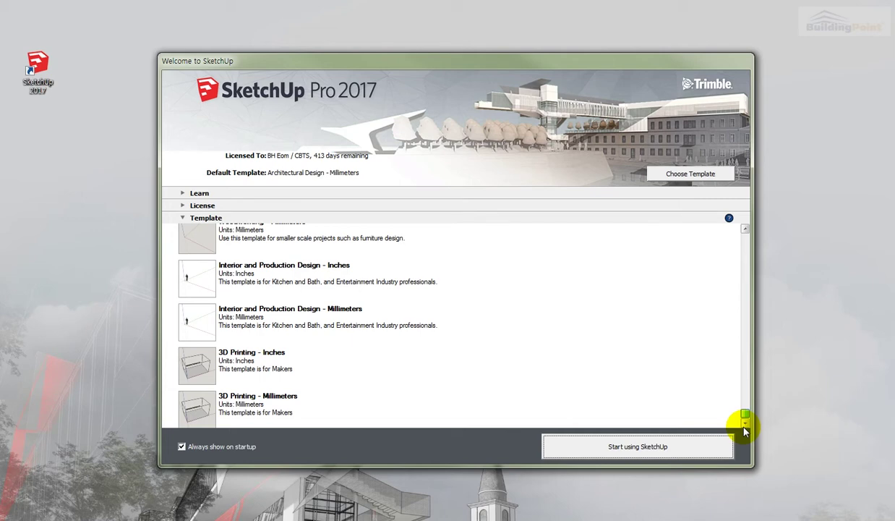
{"action": "left_click_drag", "start_coordinate": [746, 431], "coordinate": [746, 410]}
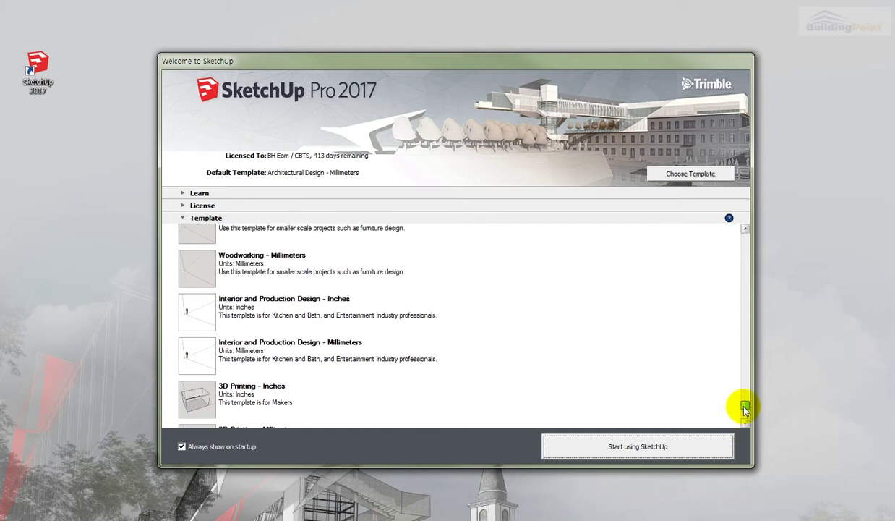
{"action": "left_click_drag", "start_coordinate": [745, 409], "coordinate": [746, 297]}
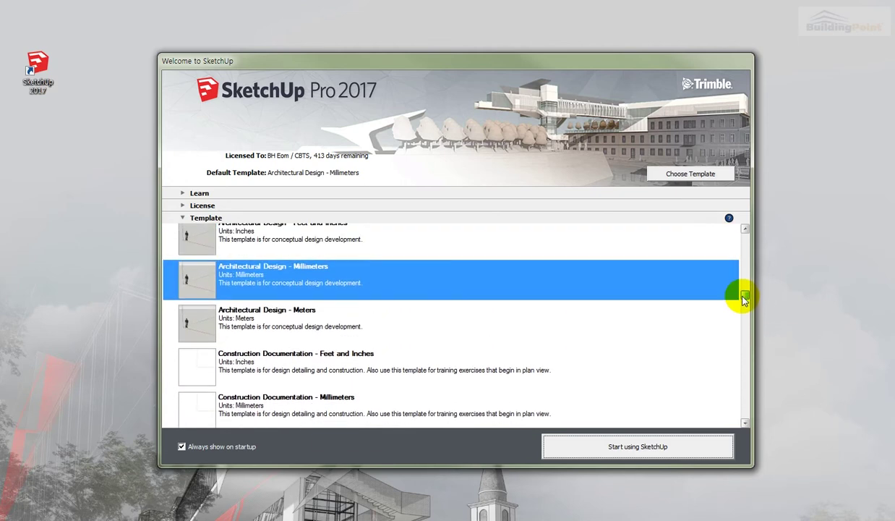
{"action": "left_click", "coordinate": [289, 279]}
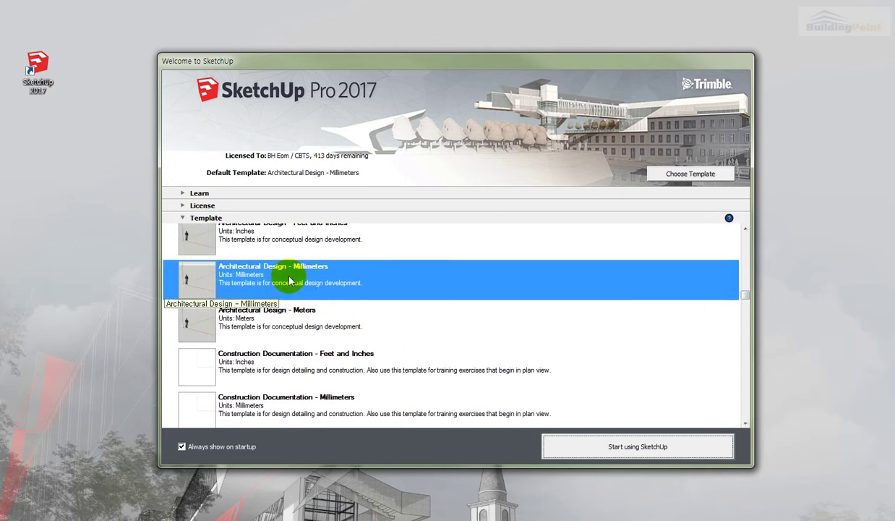
{"action": "left_click", "coordinate": [327, 309]}
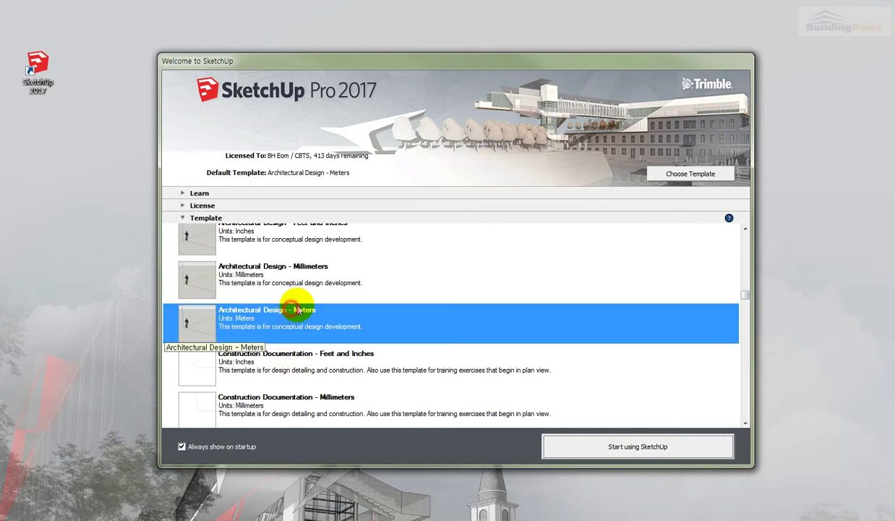
{"action": "left_click", "coordinate": [318, 274]}
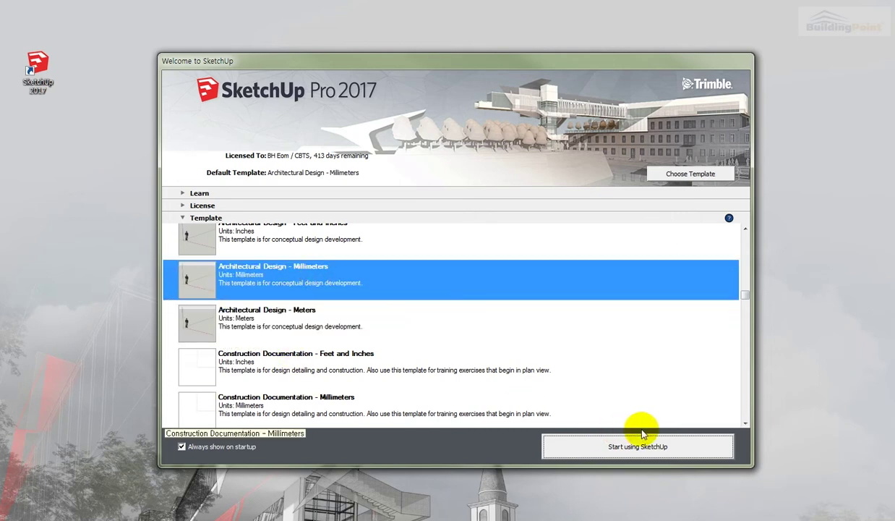
Step: Start a new model from the chosen template and float the Getting Started toolbar over the viewport
{"action": "left_click", "coordinate": [680, 448]}
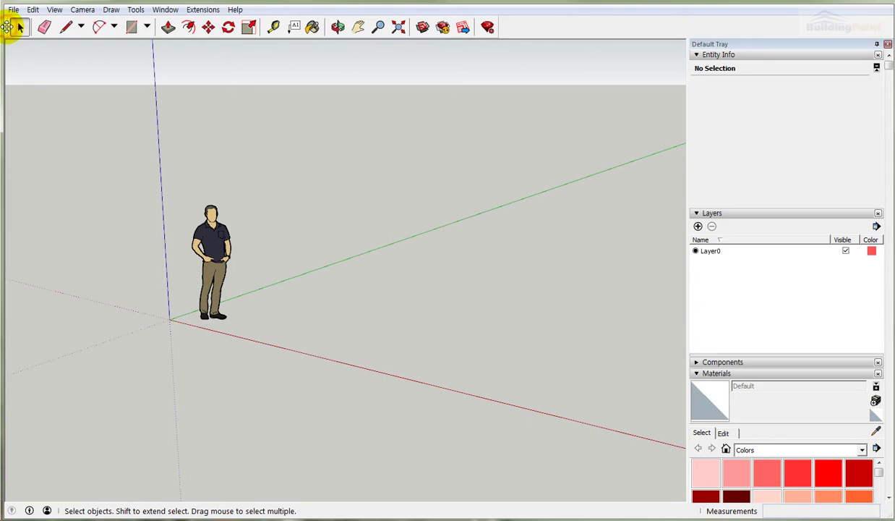
{"action": "mouse_move", "coordinate": [7, 27]}
{"action": "left_mouse_down"}
{"action": "mouse_move", "coordinate": [356, 157]}
{"action": "mouse_move", "coordinate": [385, 105]}
{"action": "mouse_move", "coordinate": [292, 121]}
{"action": "left_mouse_up"}
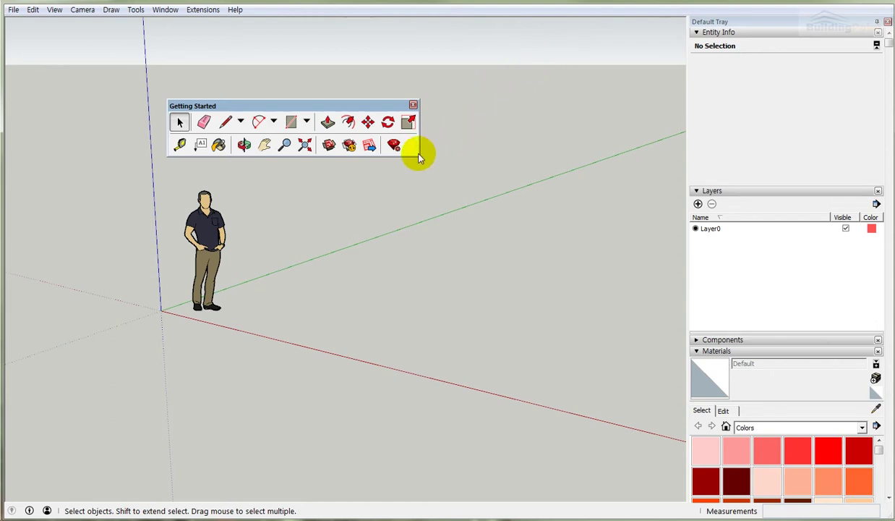
Step: Narrow the floating Getting Started toolbar and dock it back across the top of the window
{"action": "mouse_move", "coordinate": [420, 153]}
{"action": "left_mouse_down"}
{"action": "mouse_move", "coordinate": [367, 190]}
{"action": "mouse_move", "coordinate": [491, 67]}
{"action": "mouse_move", "coordinate": [350, 184]}
{"action": "mouse_move", "coordinate": [240, 295]}
{"action": "mouse_move", "coordinate": [516, 94]}
{"action": "left_mouse_up"}
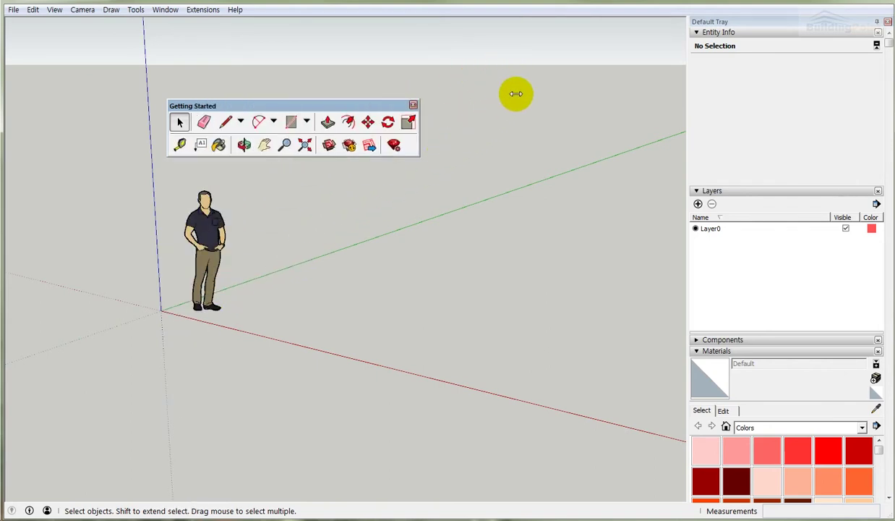
{"action": "double_click", "coordinate": [286, 108]}
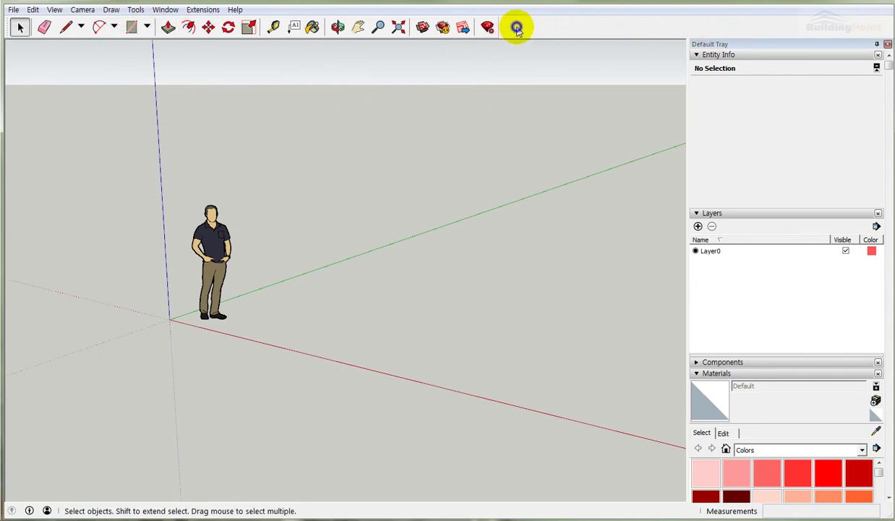
Step: Turn on the Layers toolbar, undock it, close it again, and bring up the View menu
{"action": "right_click", "coordinate": [516, 27]}
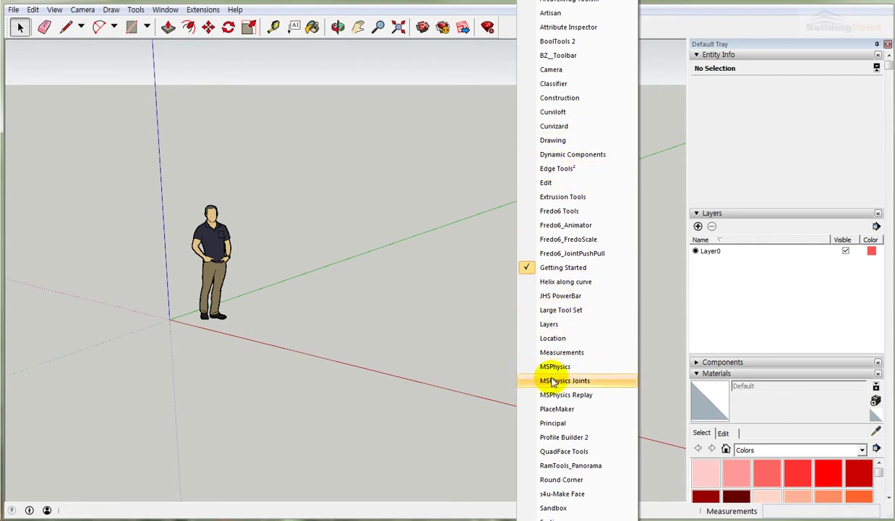
{"action": "left_click", "coordinate": [551, 324]}
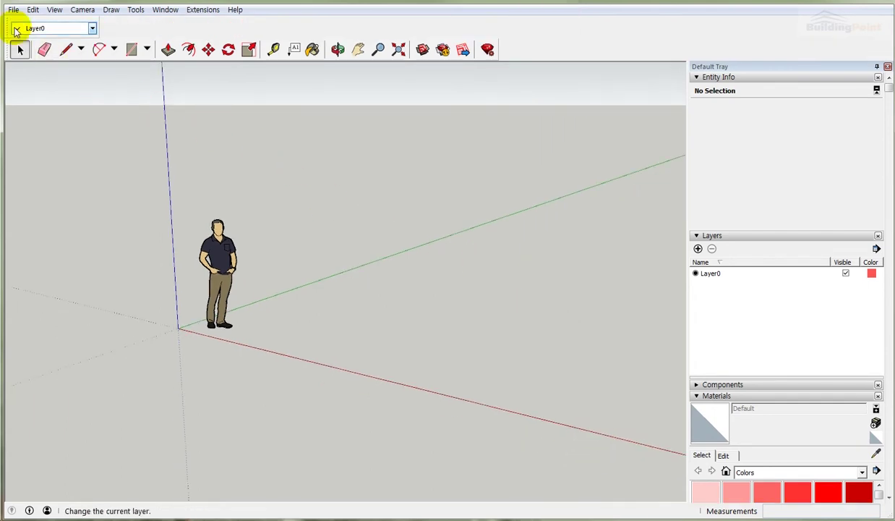
{"action": "left_click_drag", "start_coordinate": [14, 27], "coordinate": [279, 146]}
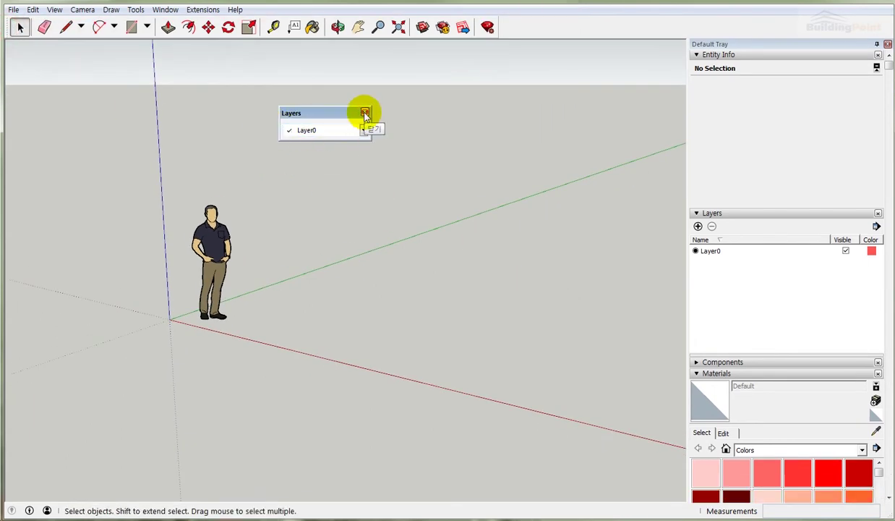
{"action": "left_click", "coordinate": [366, 114]}
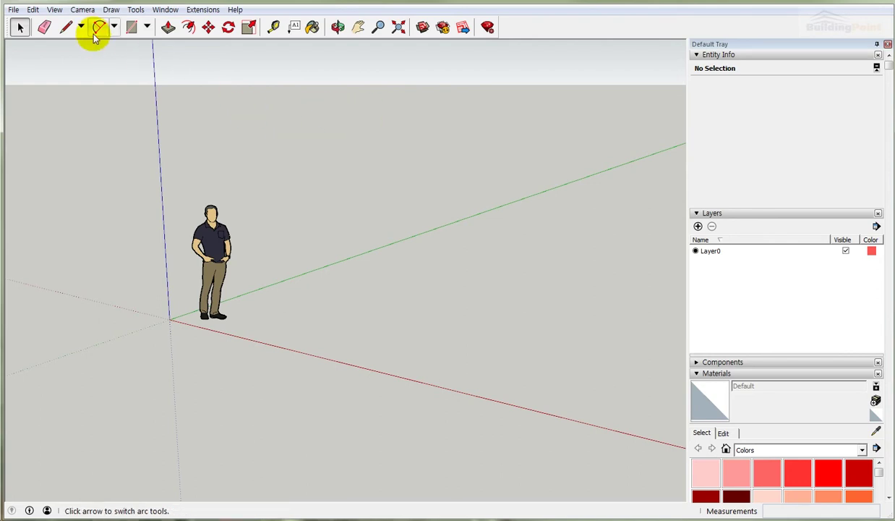
{"action": "left_click", "coordinate": [58, 10]}
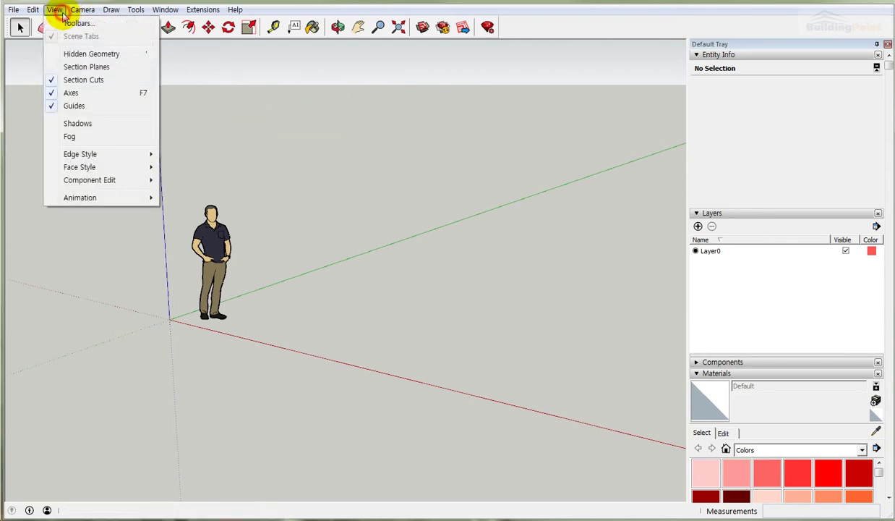
Step: In the Toolbars dialog, uncheck Getting Started and check Large Tool Set
{"action": "left_click", "coordinate": [120, 25]}
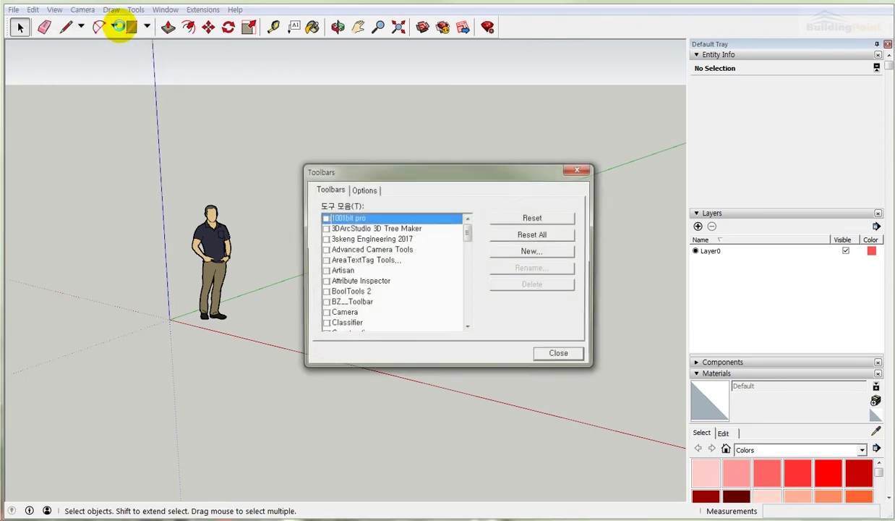
{"action": "left_click_drag", "start_coordinate": [390, 178], "coordinate": [379, 167]}
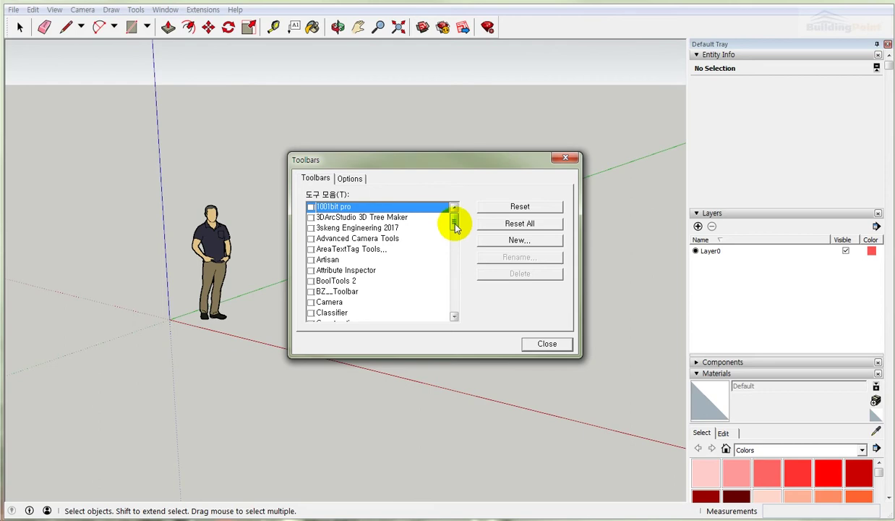
{"action": "left_click_drag", "start_coordinate": [455, 228], "coordinate": [455, 242]}
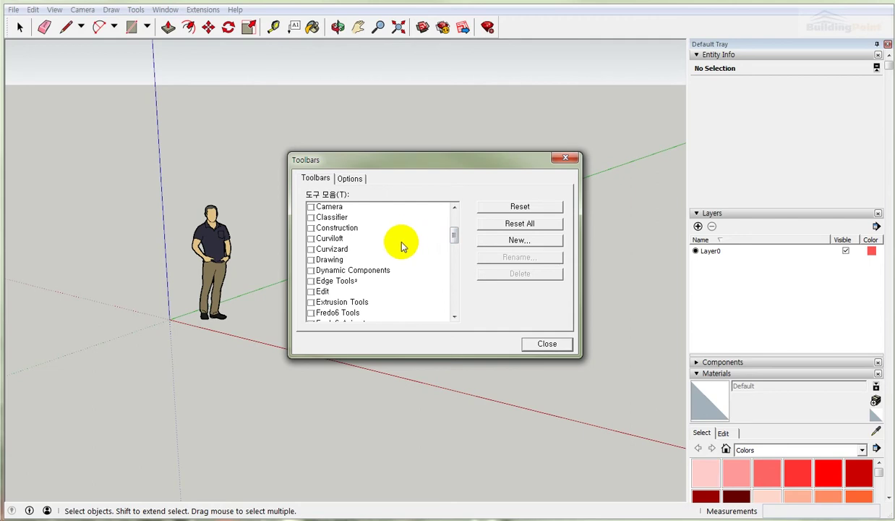
{"action": "left_click_drag", "start_coordinate": [454, 233], "coordinate": [454, 253]}
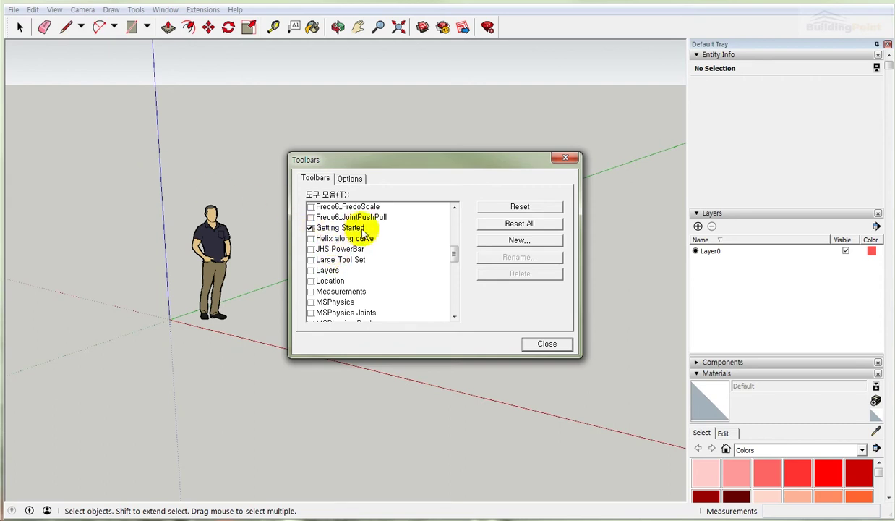
{"action": "left_click", "coordinate": [310, 228]}
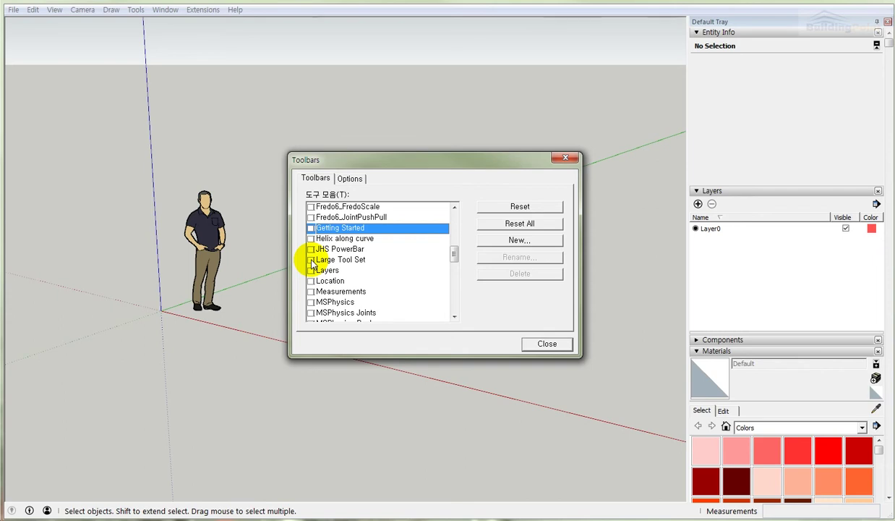
{"action": "left_click", "coordinate": [311, 261]}
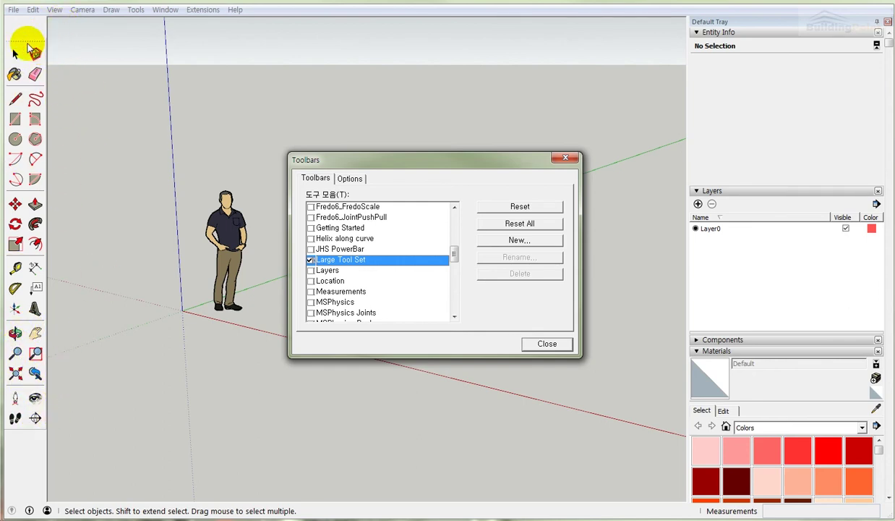
Step: Check the Layers, Location, Sandbox, Section and Shadows toolbars in the Toolbars dialog
{"action": "left_click", "coordinate": [311, 271]}
{"action": "left_click", "coordinate": [311, 271]}
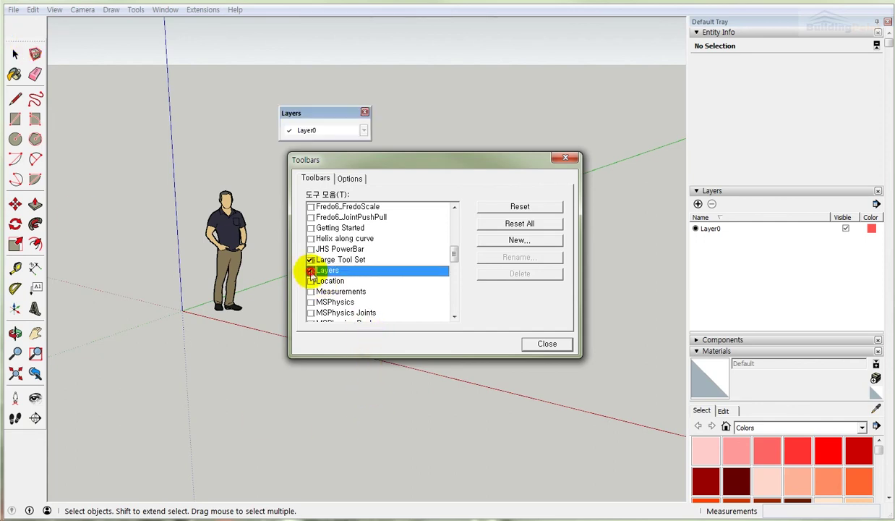
{"action": "left_click", "coordinate": [310, 282]}
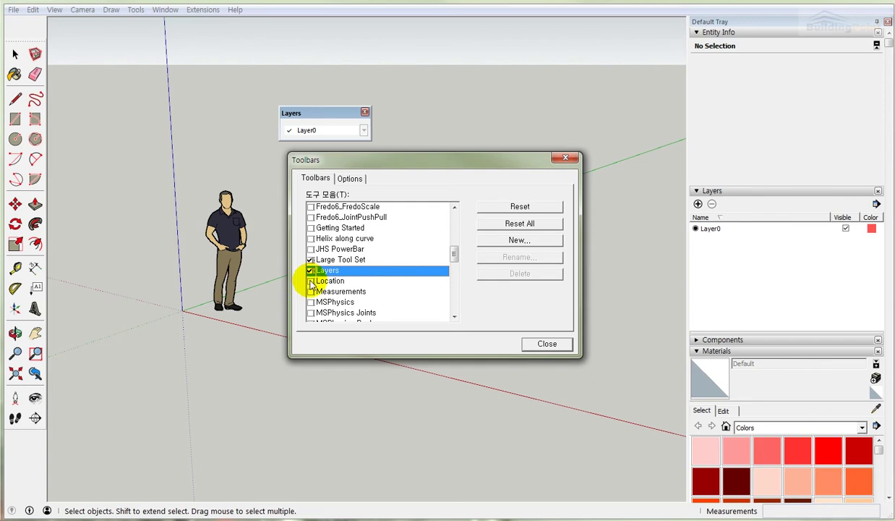
{"action": "left_click_drag", "start_coordinate": [454, 253], "coordinate": [455, 273]}
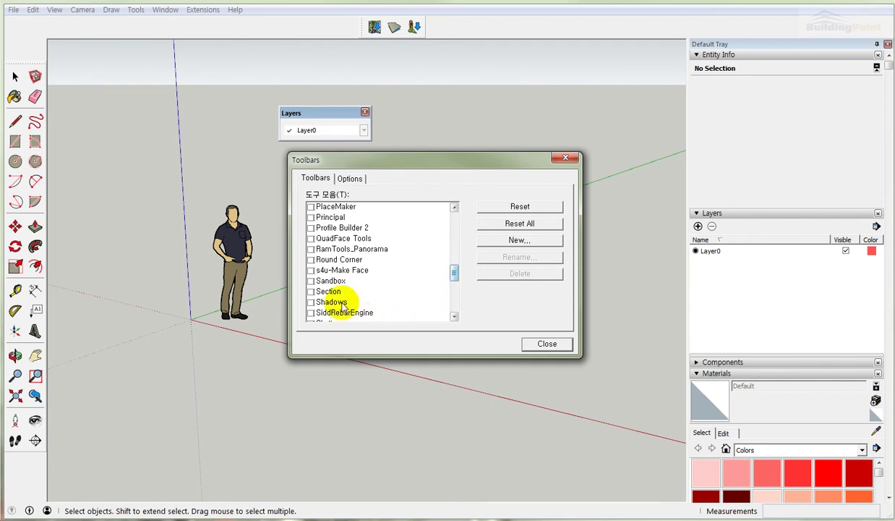
{"action": "left_click", "coordinate": [311, 282]}
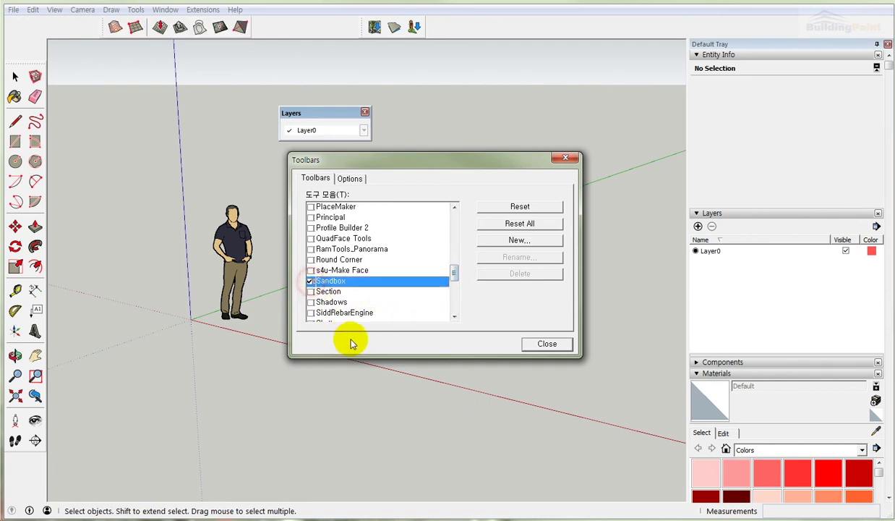
{"action": "left_click", "coordinate": [312, 291]}
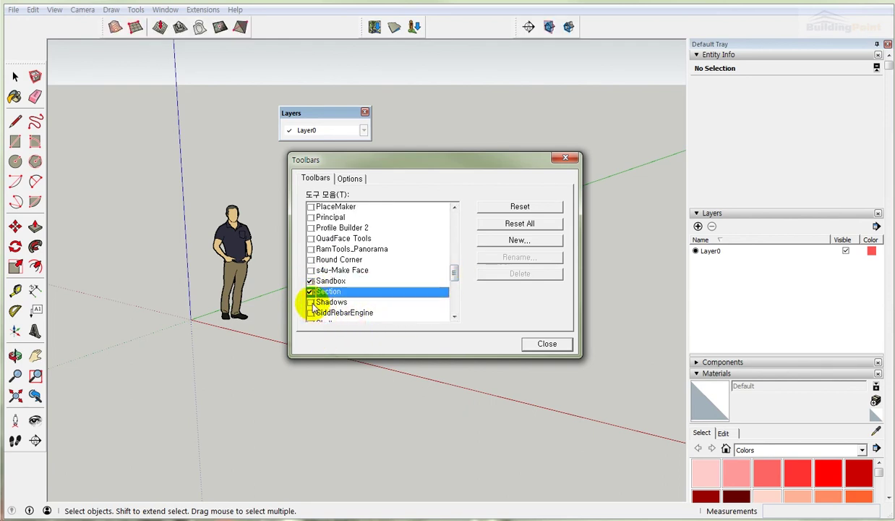
{"action": "left_click", "coordinate": [312, 302]}
Step: Check the Solid Tools, Standard, Styles, Views and Warehouse toolbars as well
{"action": "left_click_drag", "start_coordinate": [453, 274], "coordinate": [452, 286]}
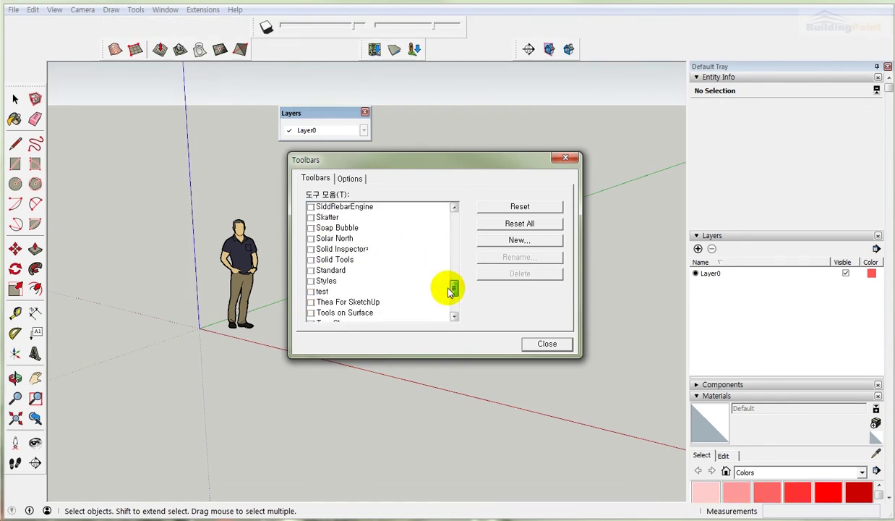
{"action": "left_click", "coordinate": [312, 259]}
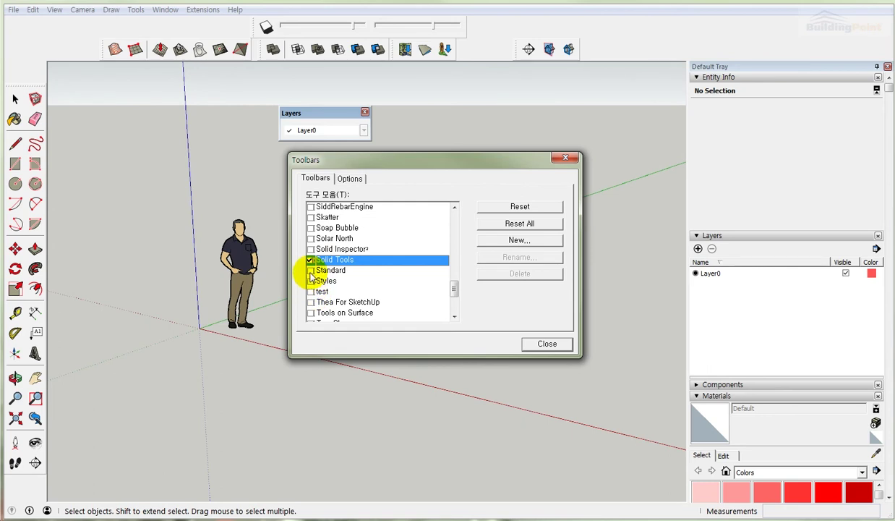
{"action": "left_click", "coordinate": [310, 270]}
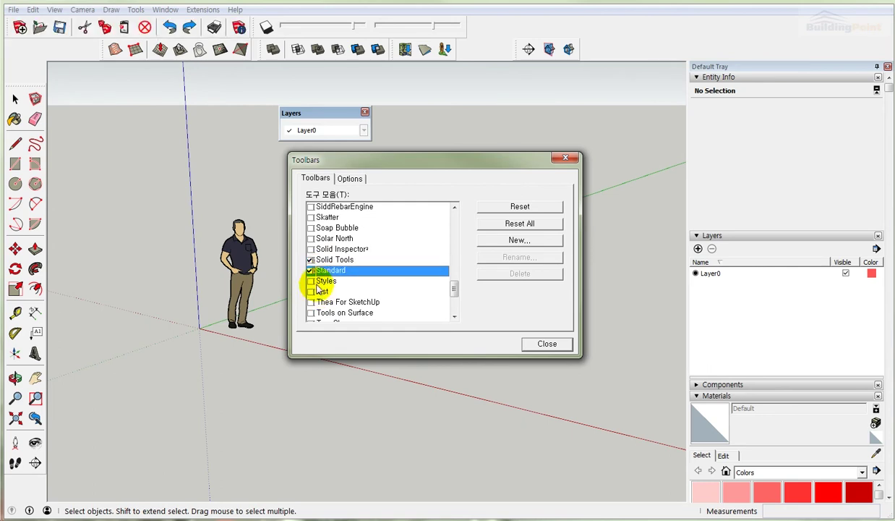
{"action": "left_click", "coordinate": [311, 281]}
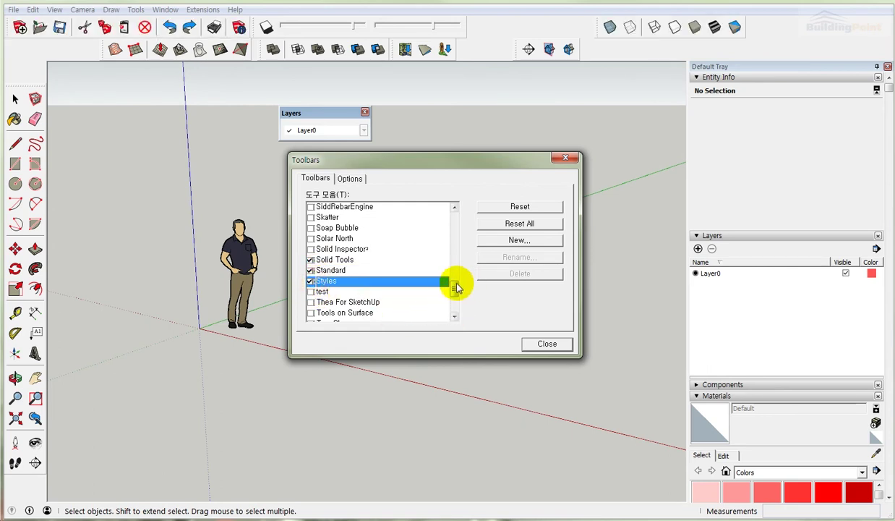
{"action": "left_click_drag", "start_coordinate": [454, 287], "coordinate": [455, 302]}
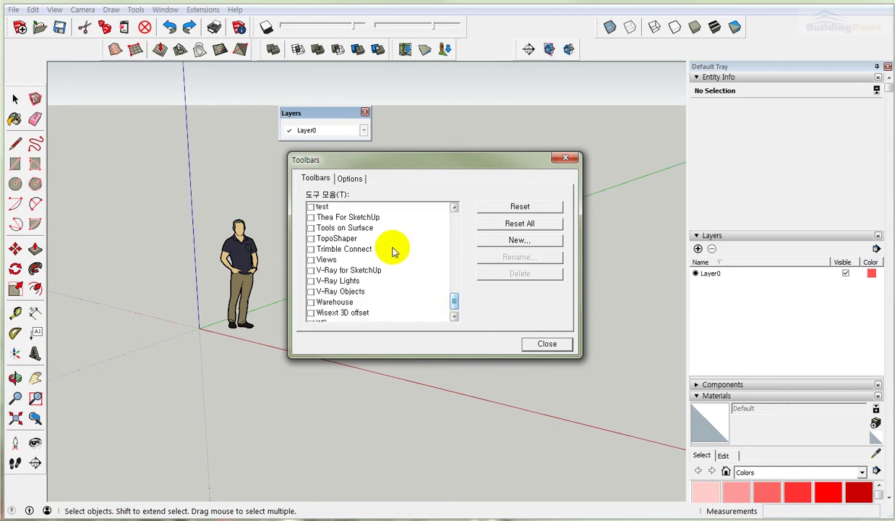
{"action": "left_click", "coordinate": [310, 259]}
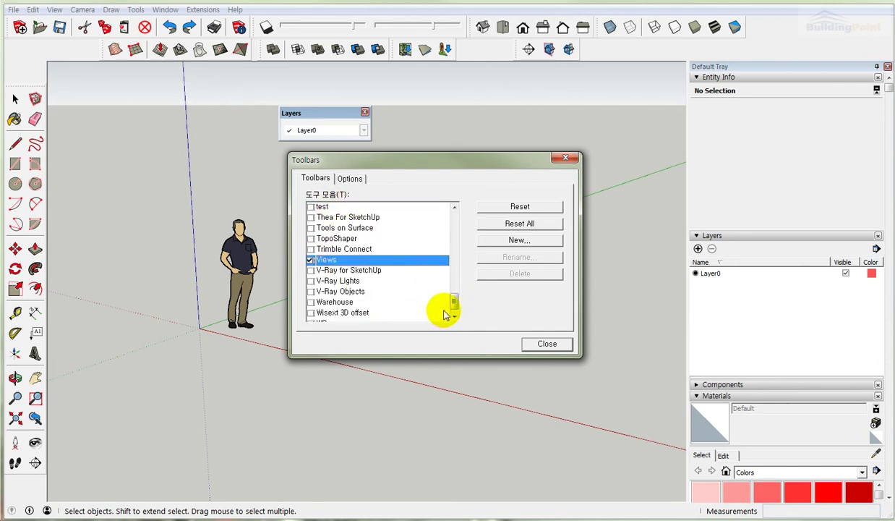
{"action": "left_click_drag", "start_coordinate": [455, 302], "coordinate": [456, 316]}
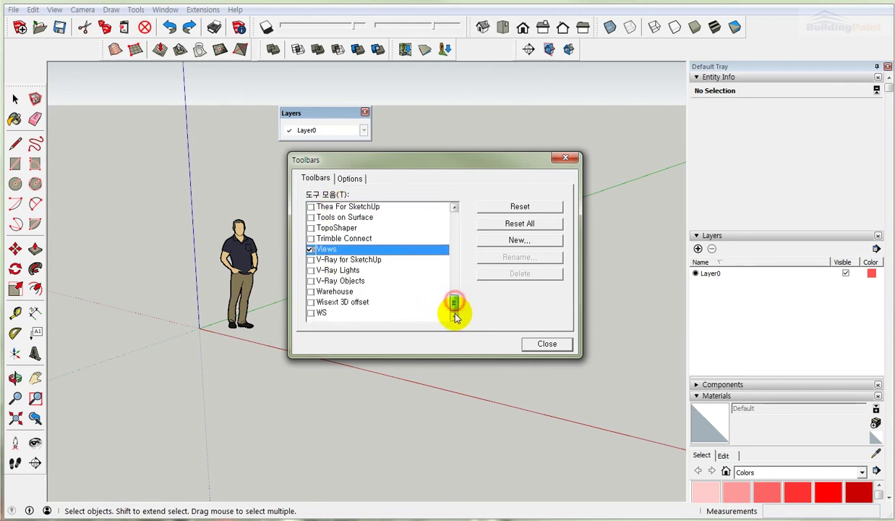
{"action": "left_click", "coordinate": [311, 292]}
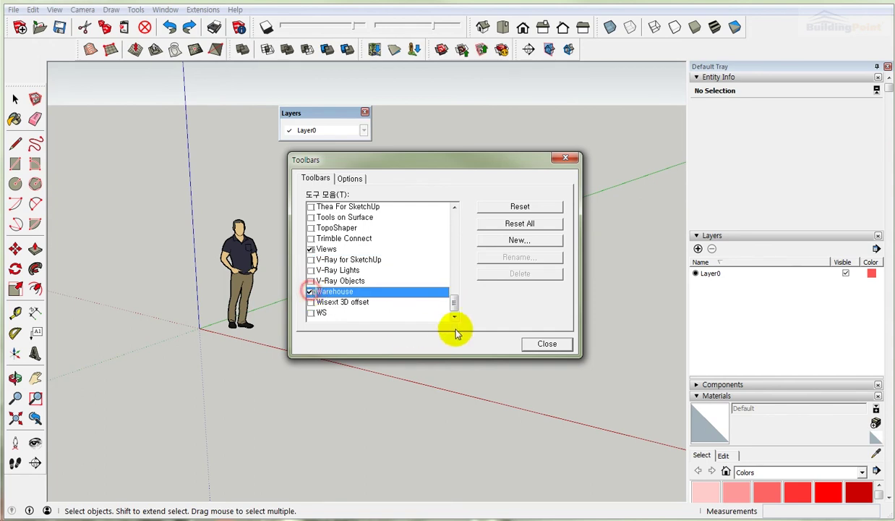
Step: Close the Toolbars dialog and dock the floating Layers toolbar into the second toolbar row
{"action": "left_click", "coordinate": [547, 344]}
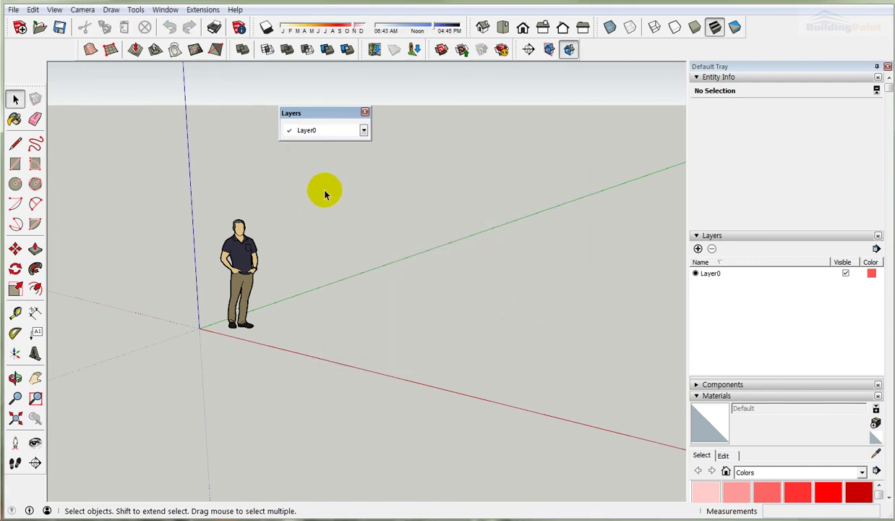
{"action": "mouse_move", "coordinate": [309, 120]}
{"action": "left_mouse_down"}
{"action": "mouse_move", "coordinate": [64, 70]}
{"action": "mouse_move", "coordinate": [34, 50]}
{"action": "left_mouse_up"}
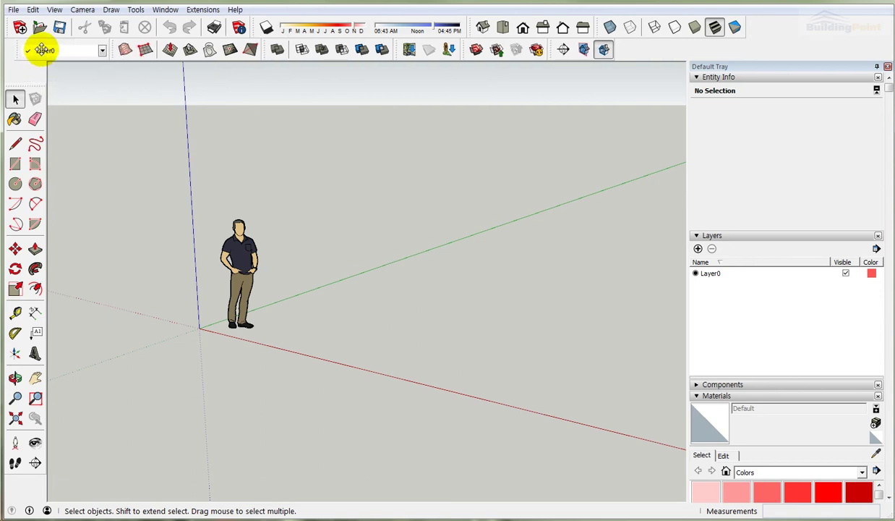
{"action": "left_click_drag", "start_coordinate": [45, 116], "coordinate": [166, 50]}
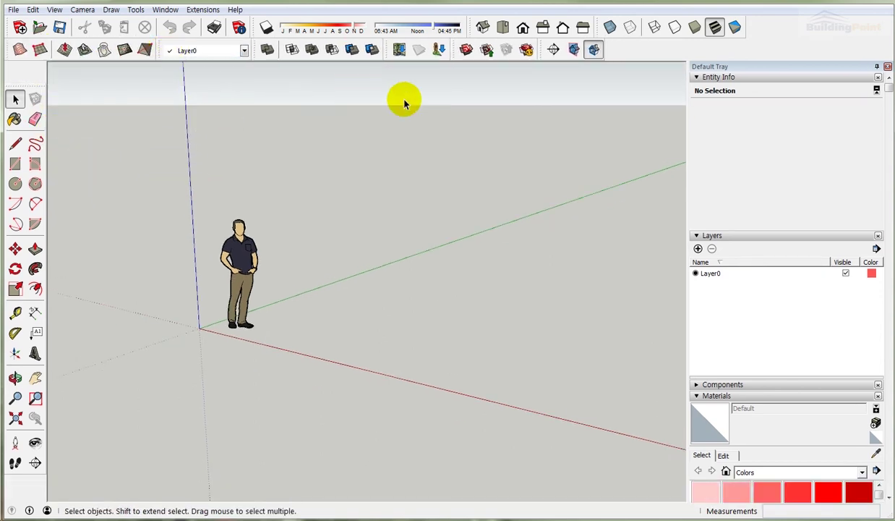
Step: Reposition the docked Location toolbar and shift the left tool palette up to close the gap
{"action": "left_click_drag", "start_coordinate": [384, 48], "coordinate": [523, 43]}
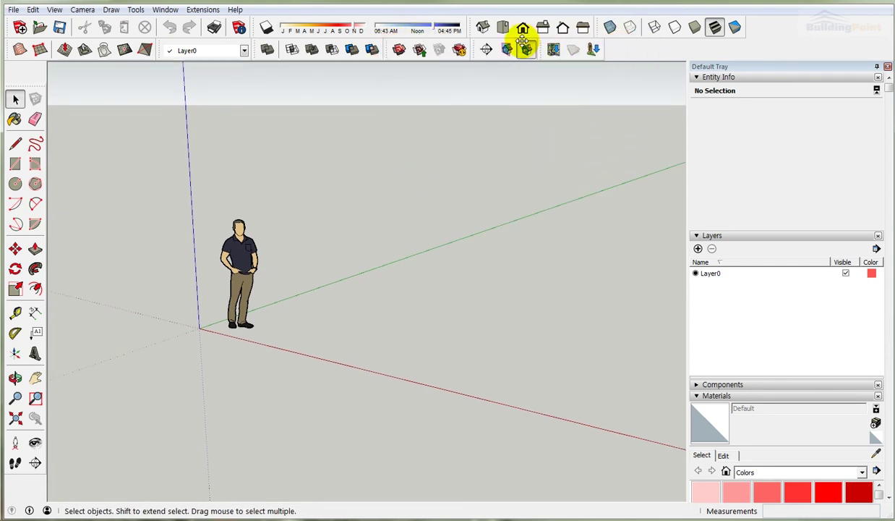
{"action": "left_click_drag", "start_coordinate": [522, 42], "coordinate": [386, 49]}
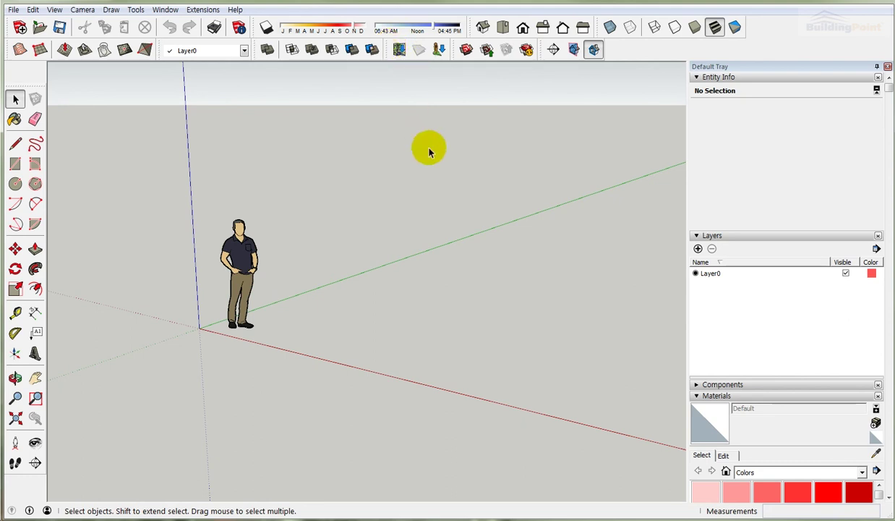
{"action": "left_click_drag", "start_coordinate": [42, 81], "coordinate": [44, 61]}
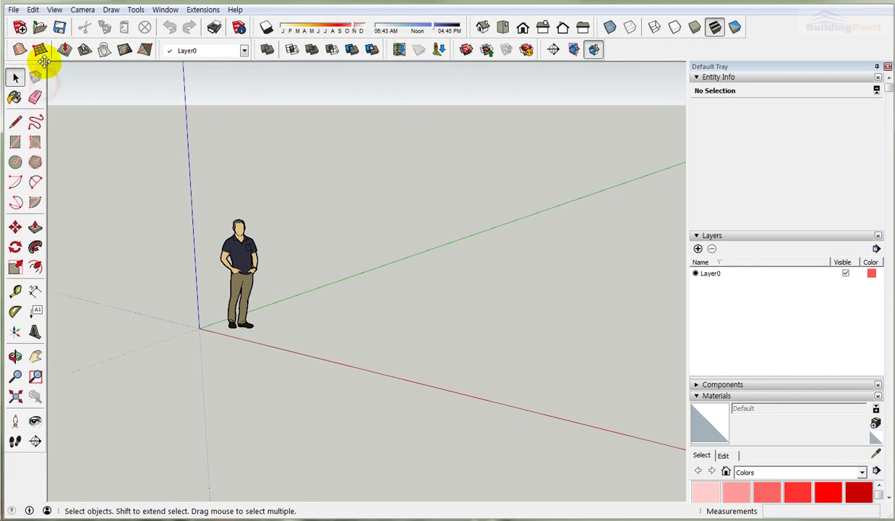
{"action": "left_click", "coordinate": [432, 152]}
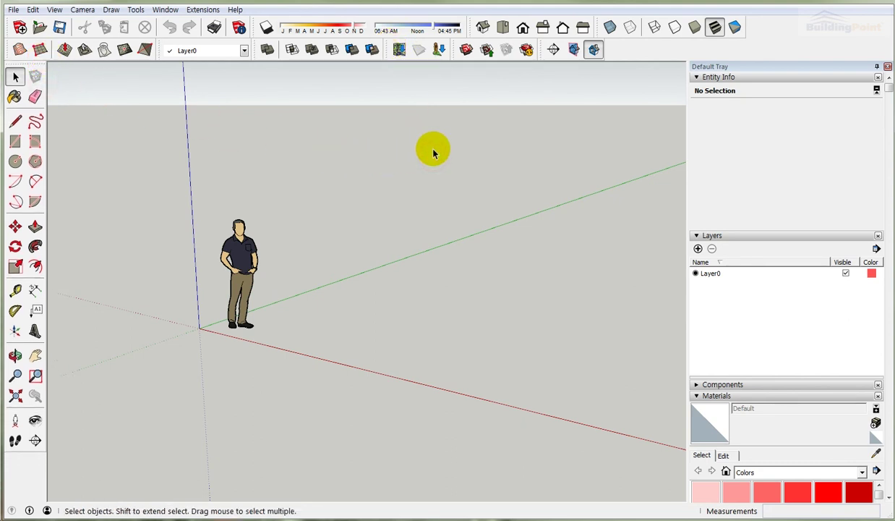